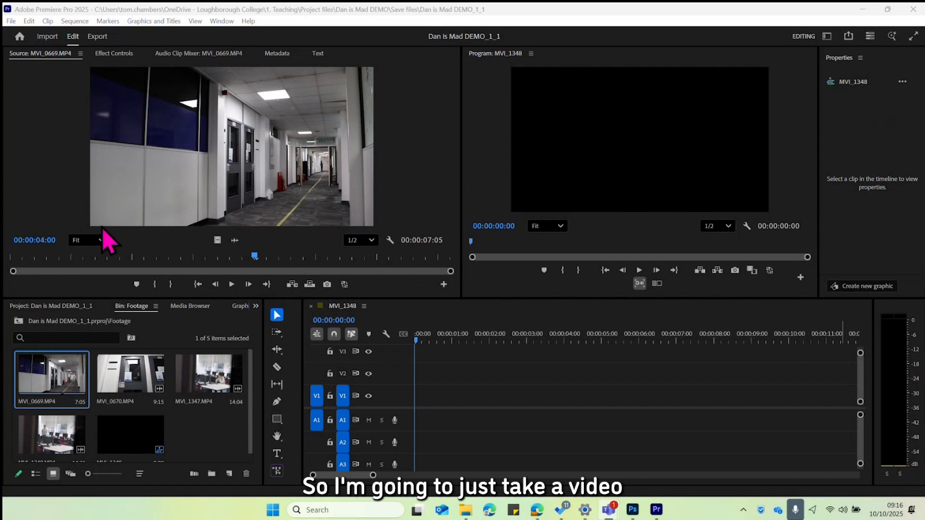
Step: Place the MVI_0669.MP4 clip at the start of the MVI_1348 sequence and move the playhead to 00:00:02:04
left_click_drag(216, 164, 418, 390)
left_click_drag(418, 345, 496, 350)
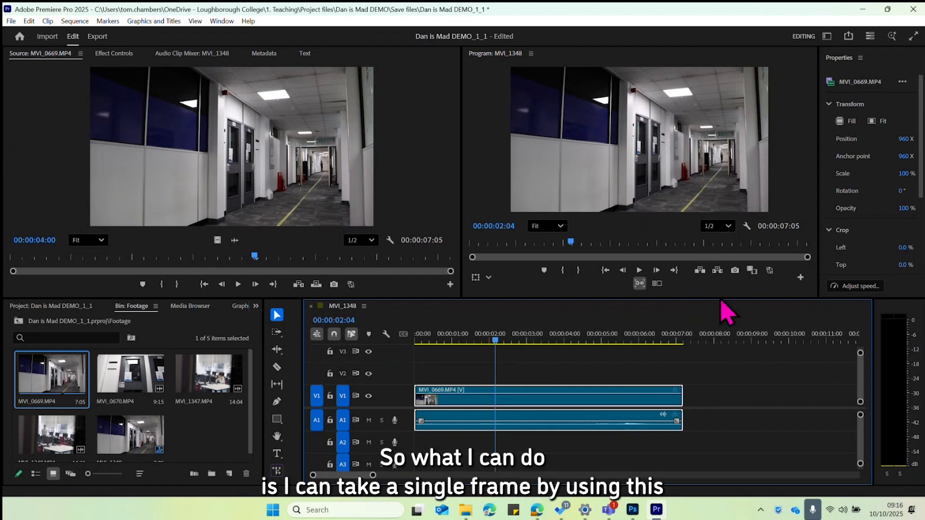
Step: Set up a still export of the current program frame, named Corridor, in JPEG format
left_click(735, 277)
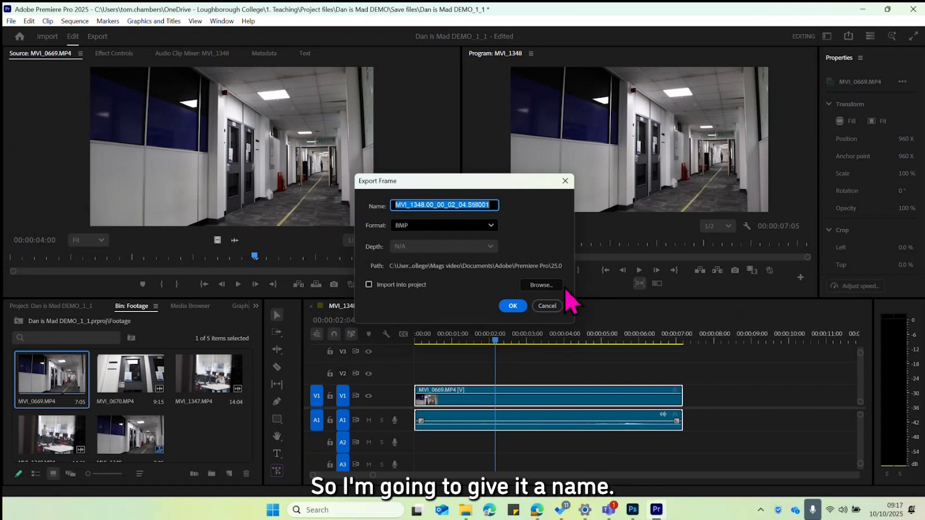
type("Corri")
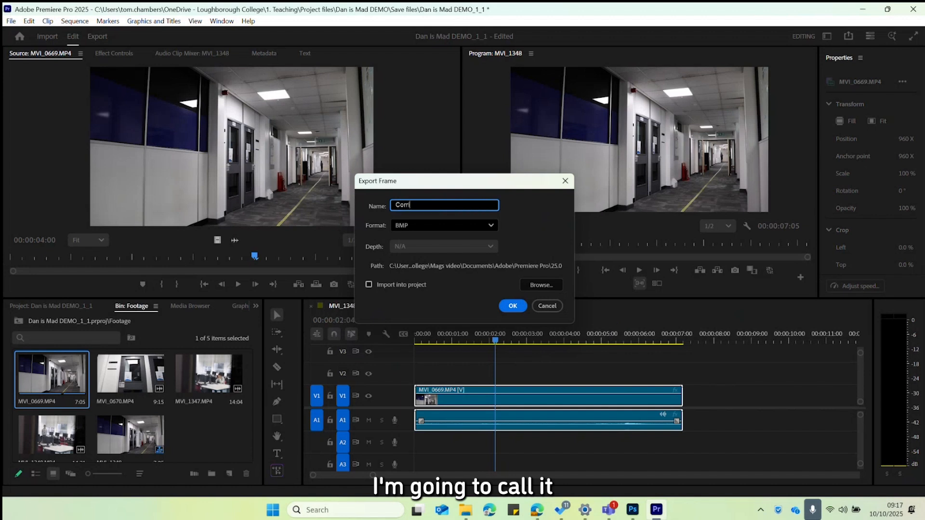
type("dor")
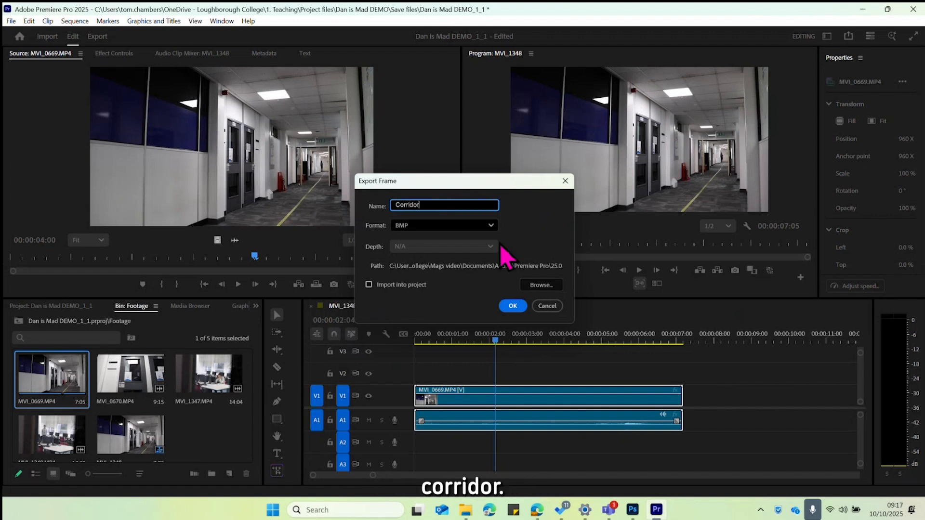
left_click(447, 226)
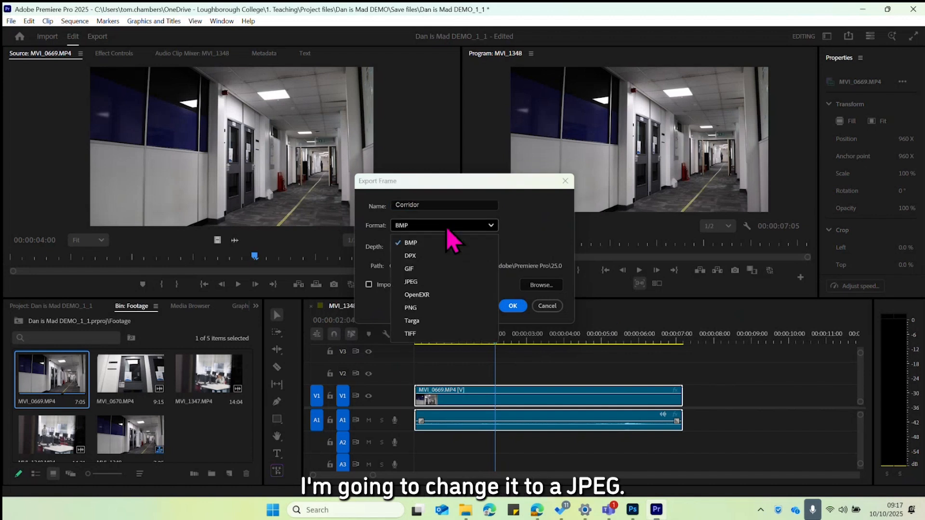
left_click(421, 282)
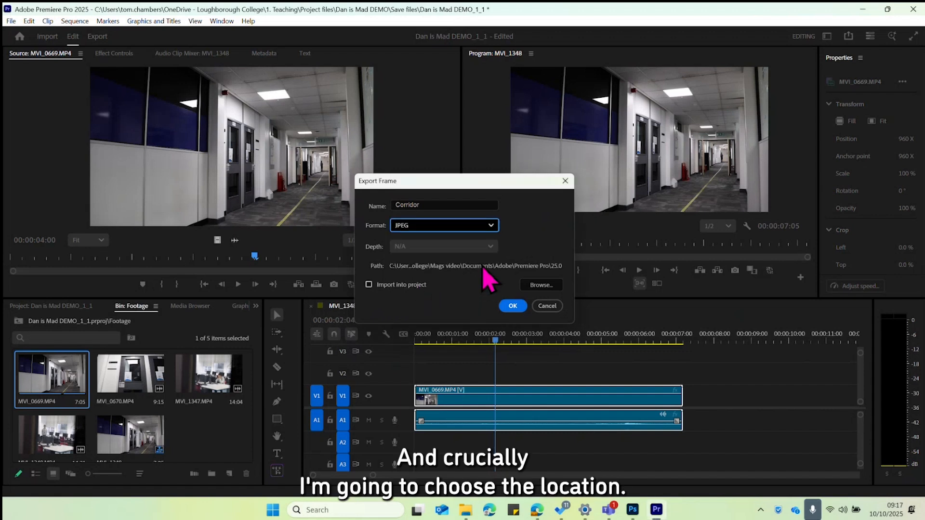
Step: Choose the Graphics folder inside Dan is Mad DEMO as the destination and export the frame
left_click(532, 286)
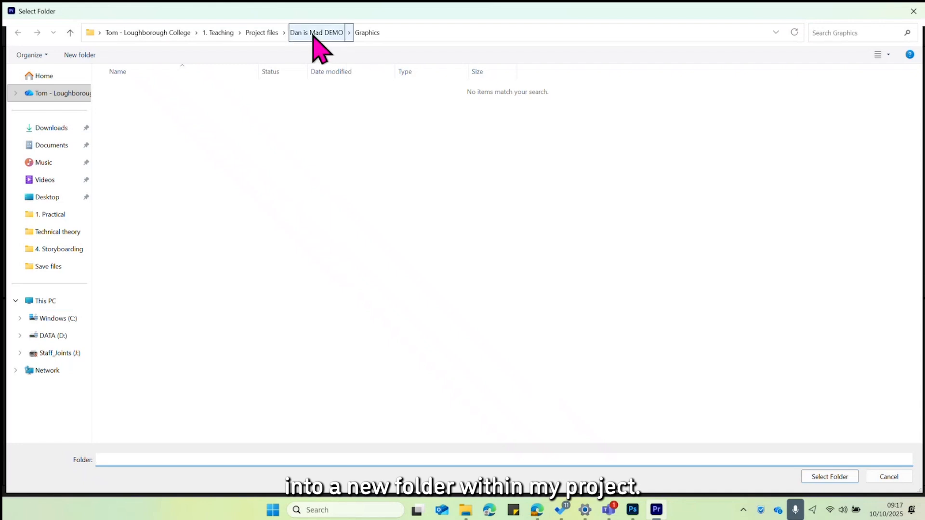
left_click(314, 32)
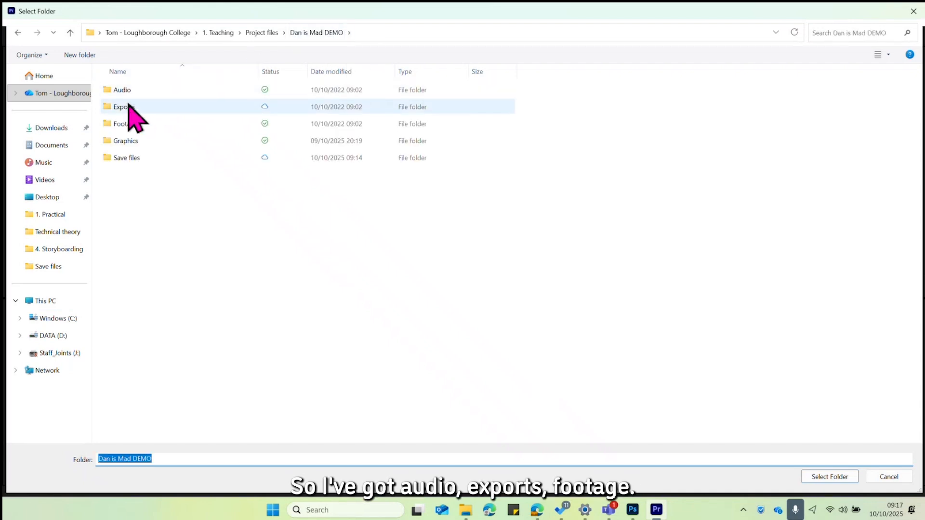
double_click(141, 142)
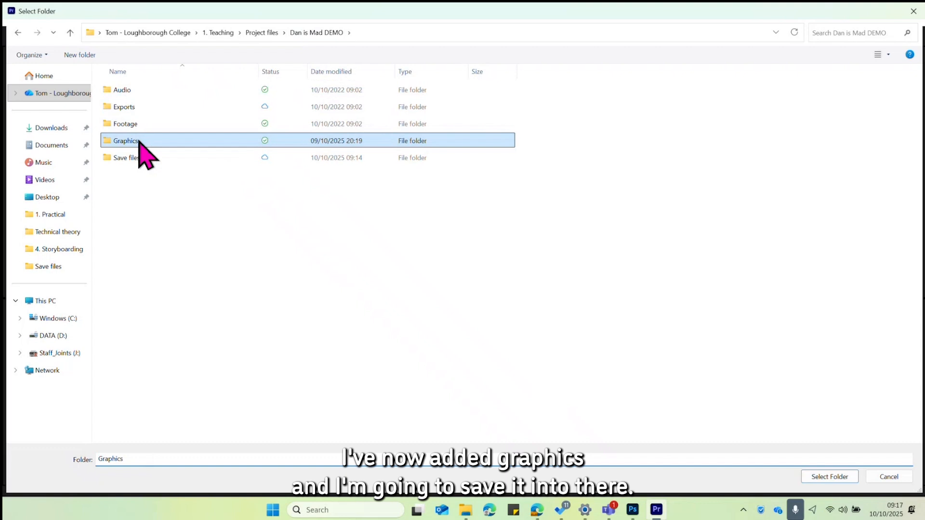
left_click(827, 477)
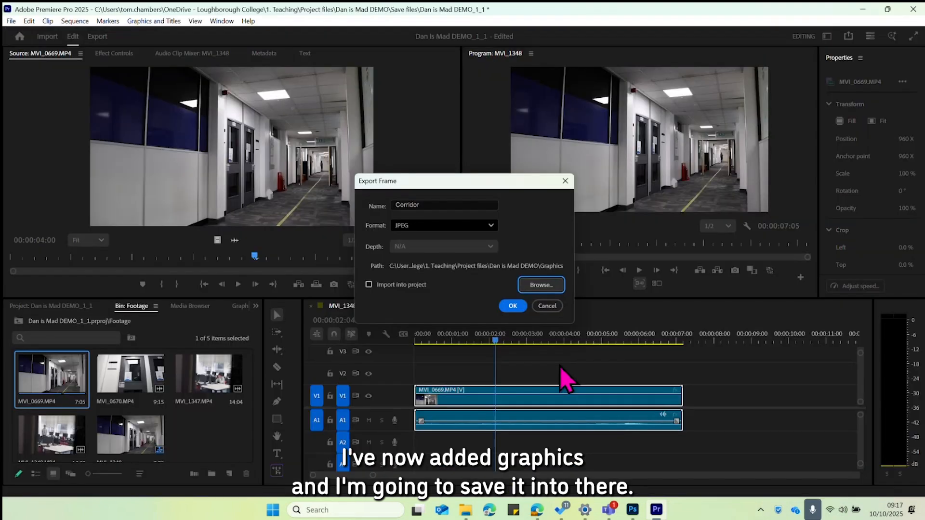
left_click(513, 307)
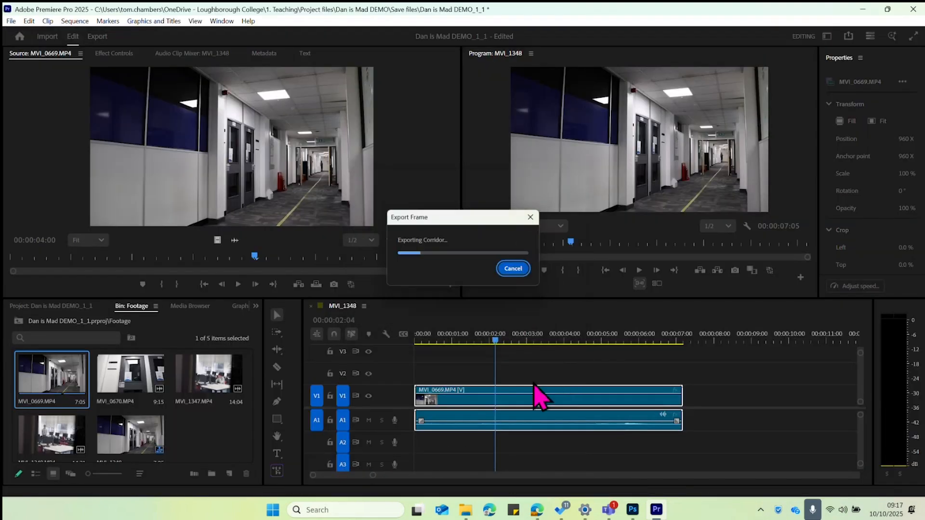
Step: Switch to File Explorer, find the Corridor image in the Dan is Mad DEMO Graphics folder, and open it in Photoshop
left_click(466, 509)
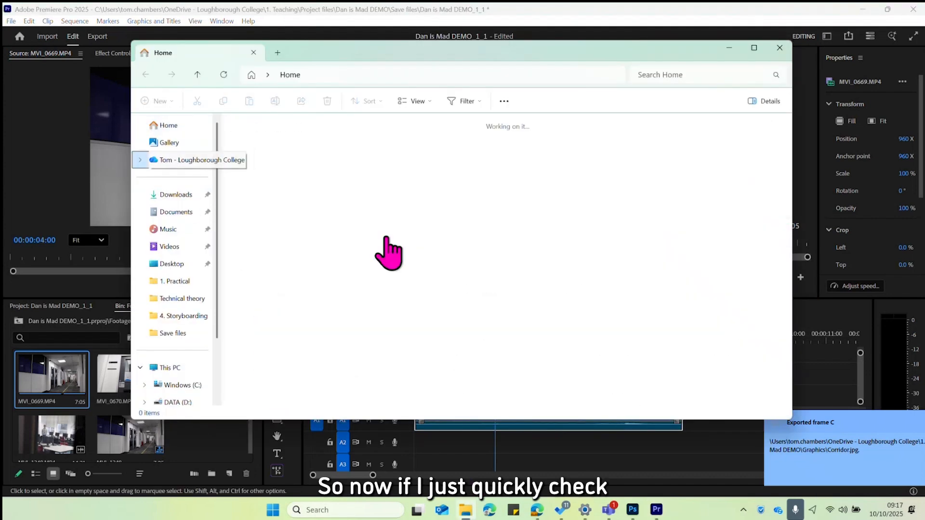
double_click(290, 129)
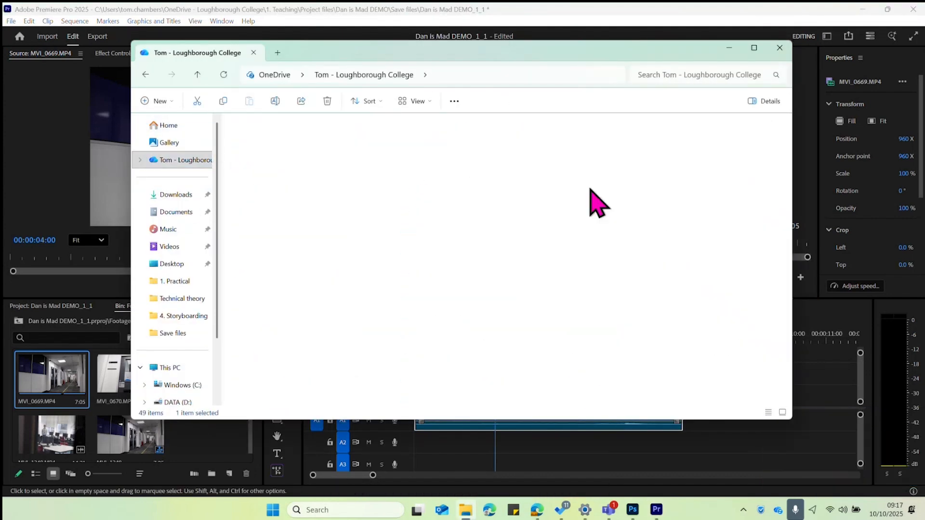
double_click(477, 207)
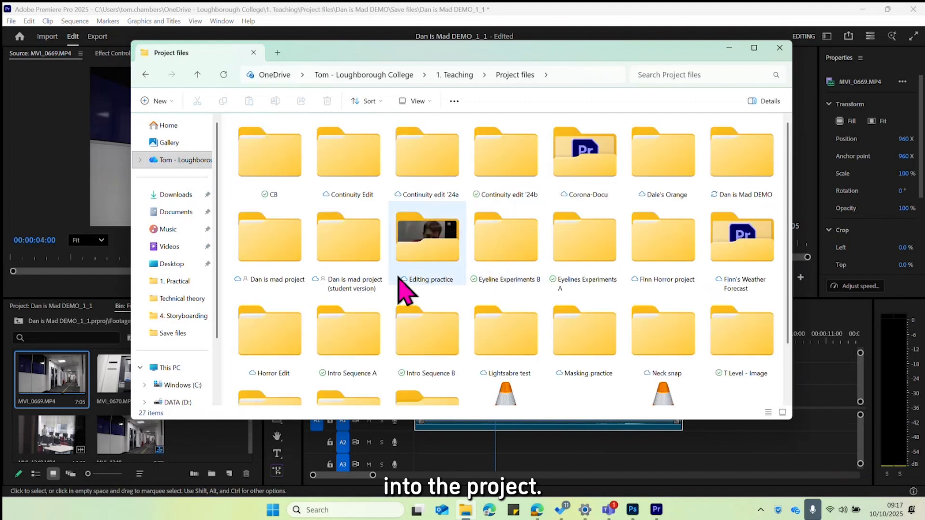
left_click(741, 166)
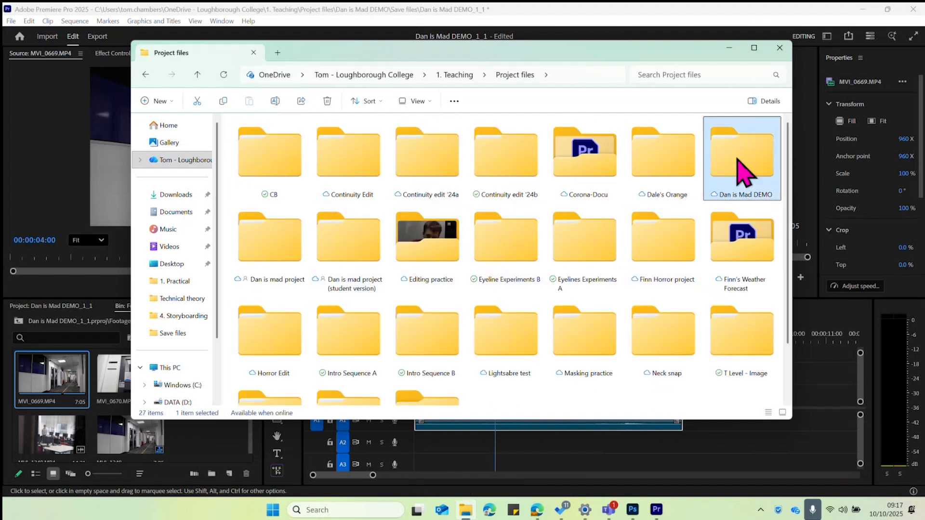
double_click(742, 171)
double_click(275, 191)
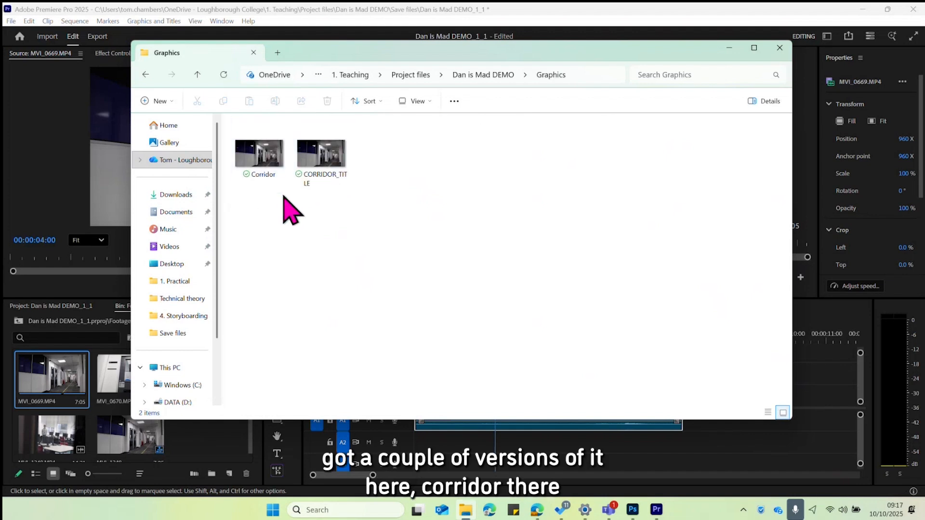
left_click_drag(318, 50, 434, 52)
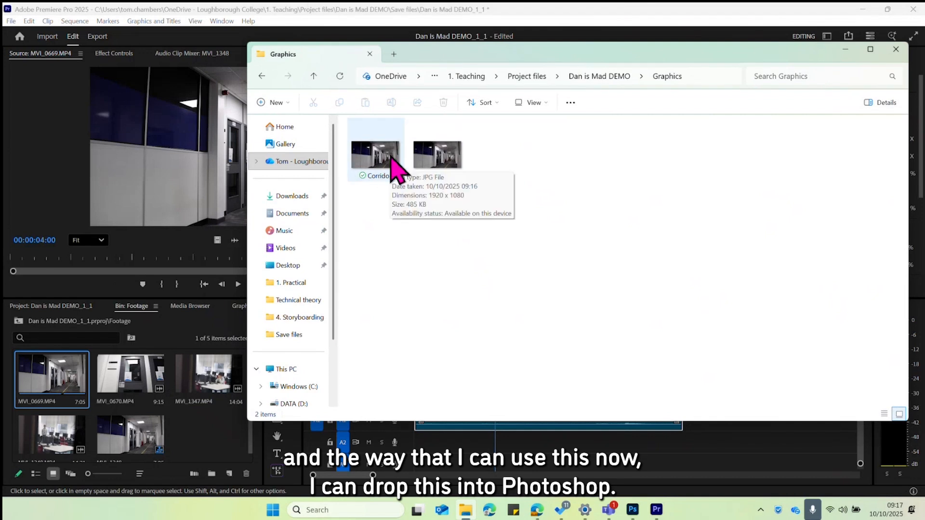
left_click_drag(392, 159, 266, 214)
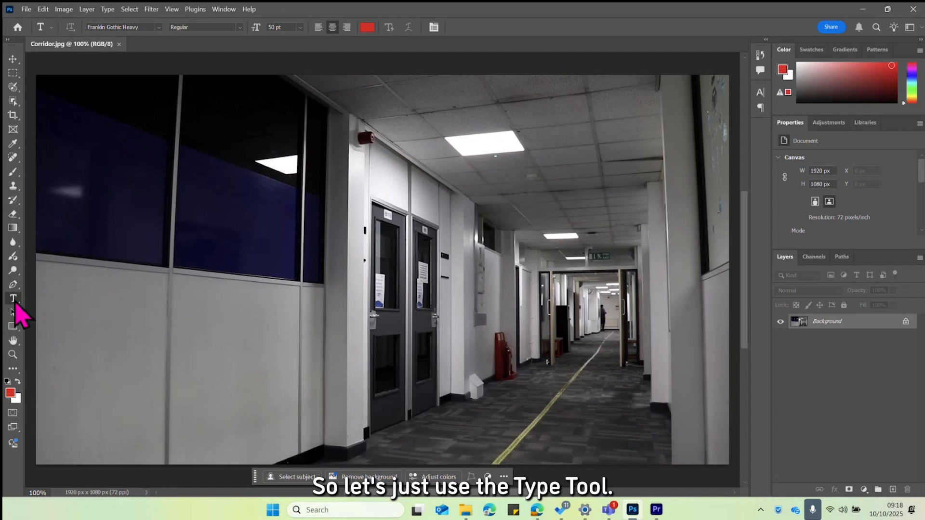
Step: Add the red text DAN IS MAD, one word per line, over the corridor's near wall and enlarge it to 205 pt
left_click(171, 213)
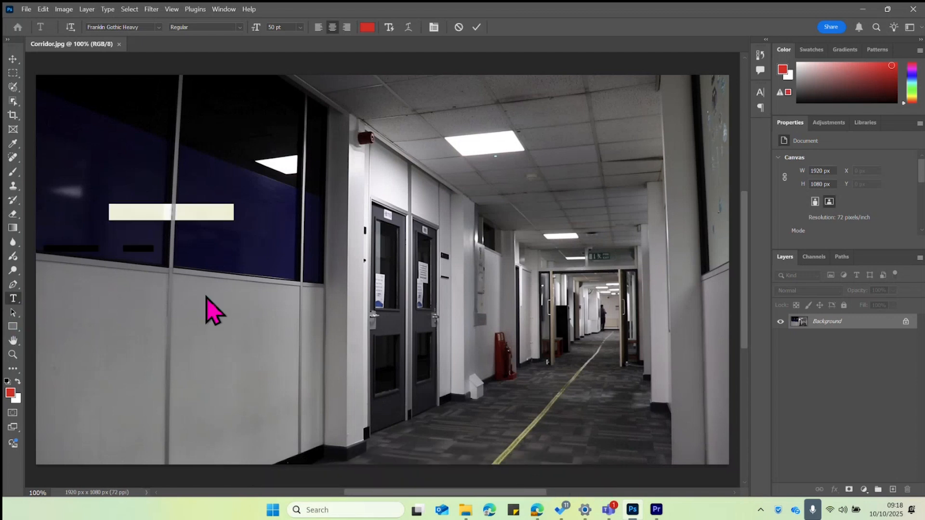
type("DAN")
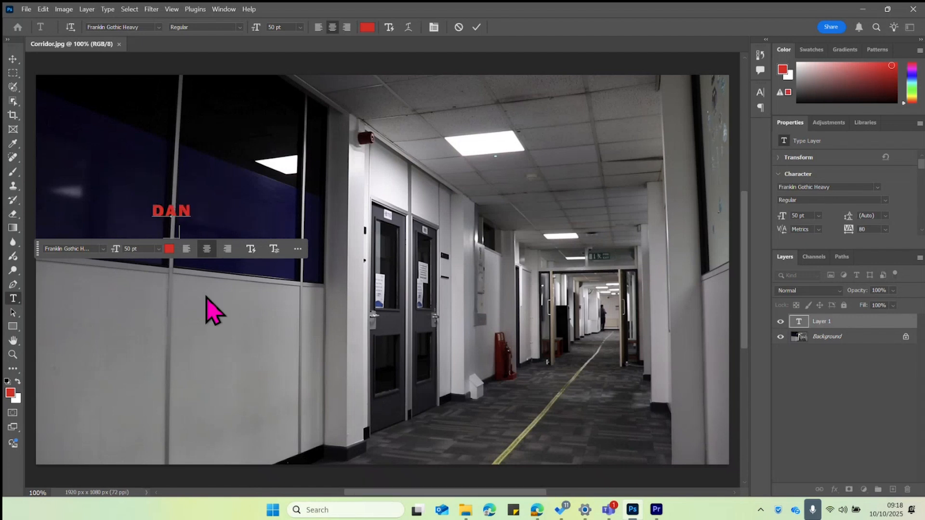
type("is")
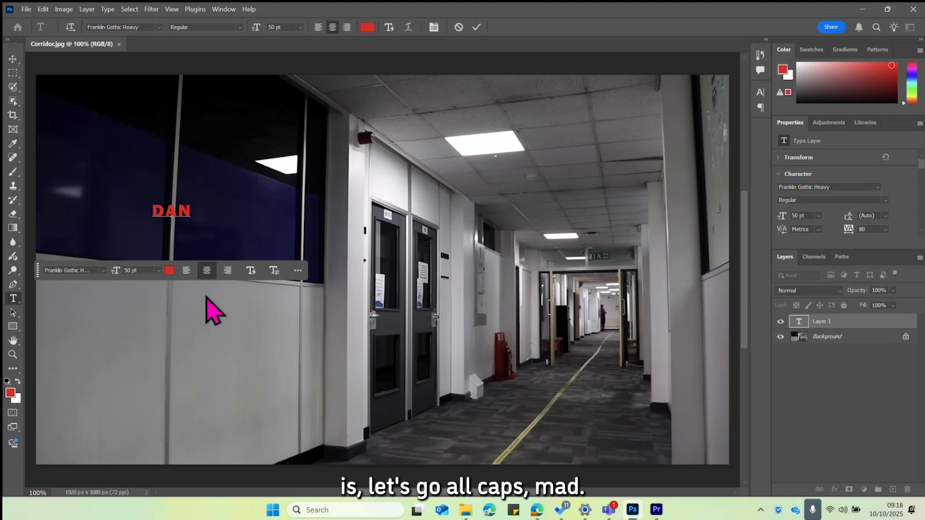
type("MAD")
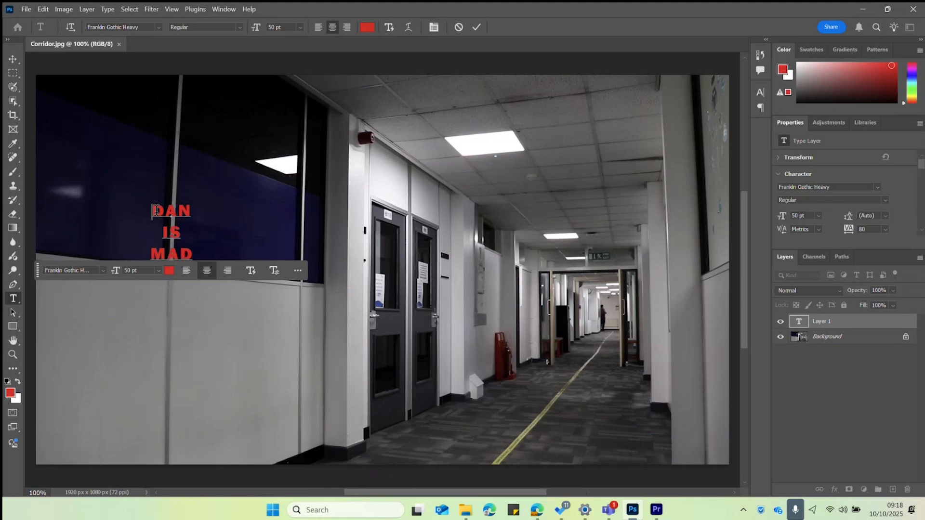
left_click_drag(155, 211, 193, 255)
left_click_drag(783, 222, 871, 223)
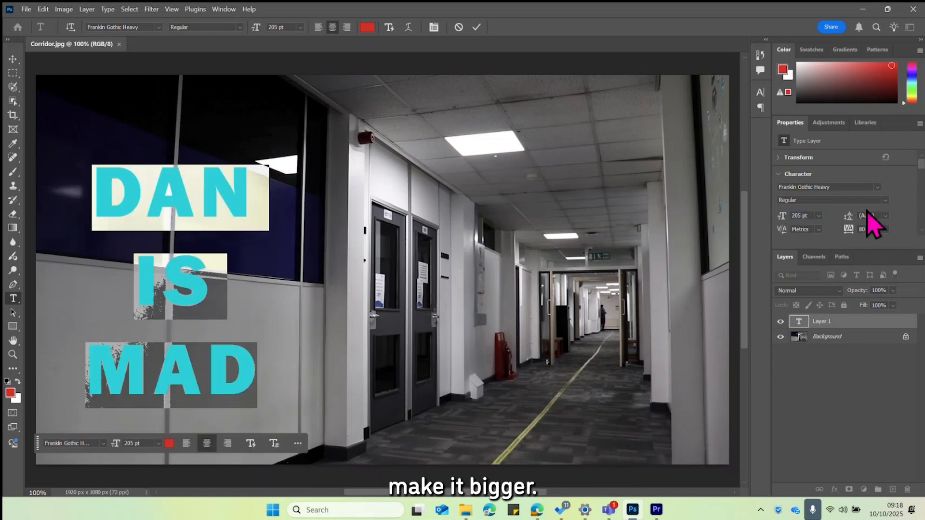
Step: Reduce the word IS to 123 pt with 171 pt leading, and commit the text
left_click_drag(203, 272, 137, 288)
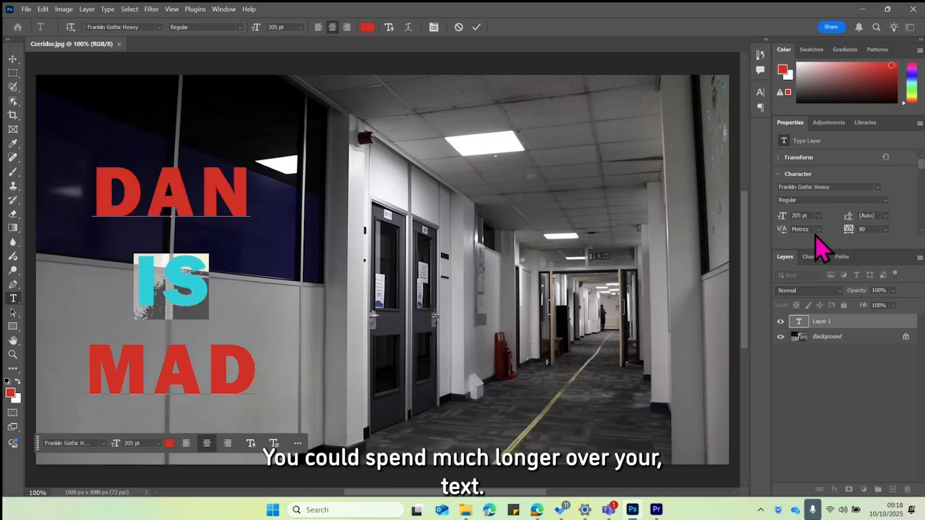
left_click_drag(784, 222, 748, 232)
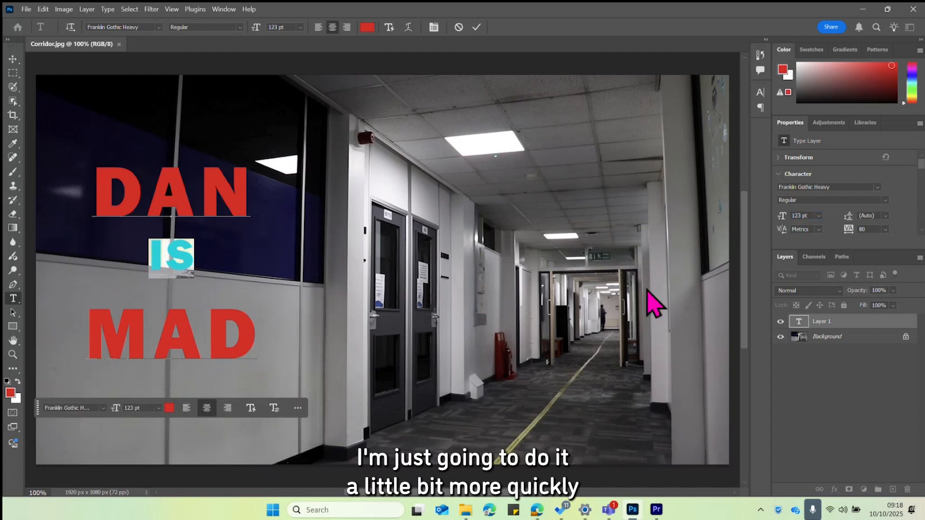
left_click_drag(849, 218, 867, 241)
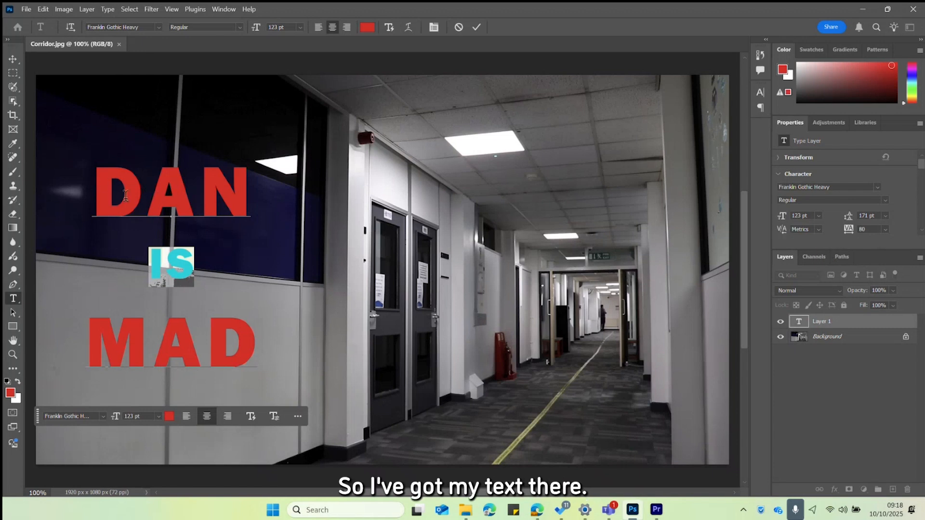
left_click(181, 202)
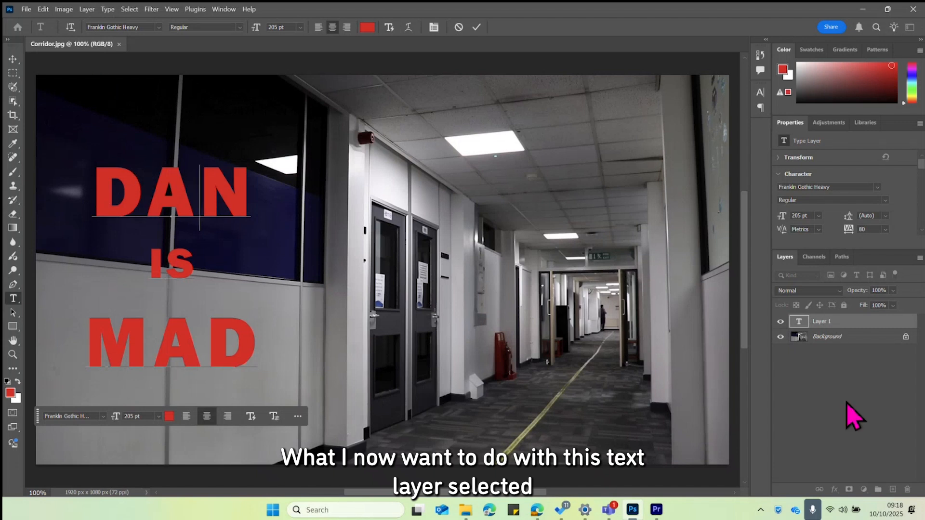
left_click(470, 346)
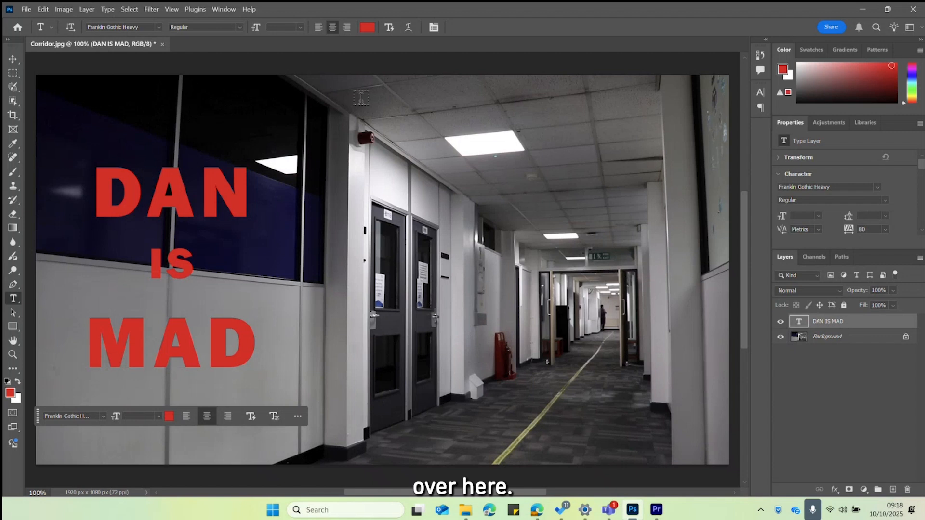
Step: Start Perspective Warp on the DAN IS MAD layer, rasterizing it, and fit the layout grid's corners around the whole text
left_click(45, 10)
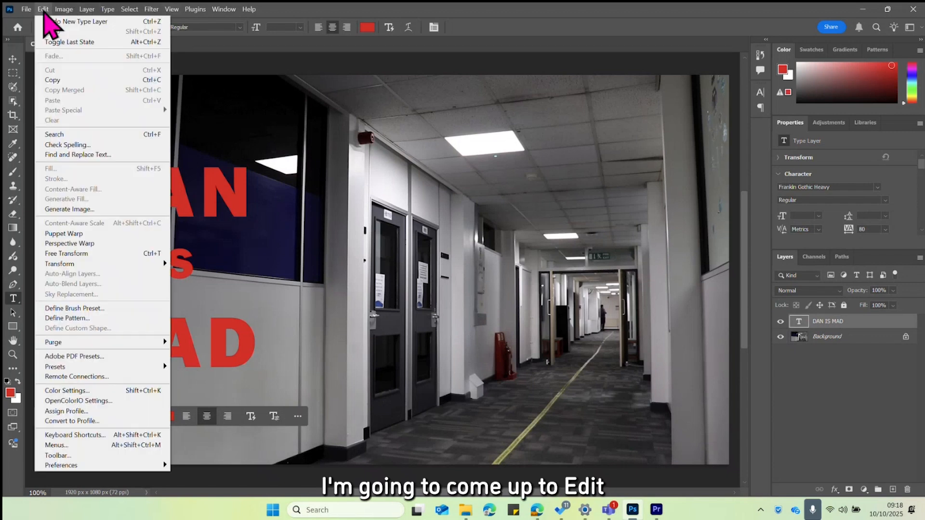
left_click(86, 244)
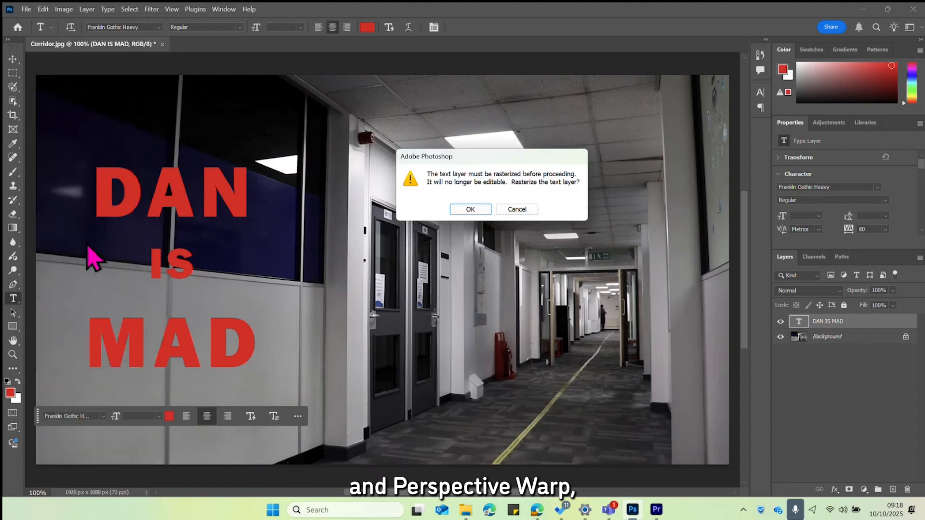
left_click(480, 212)
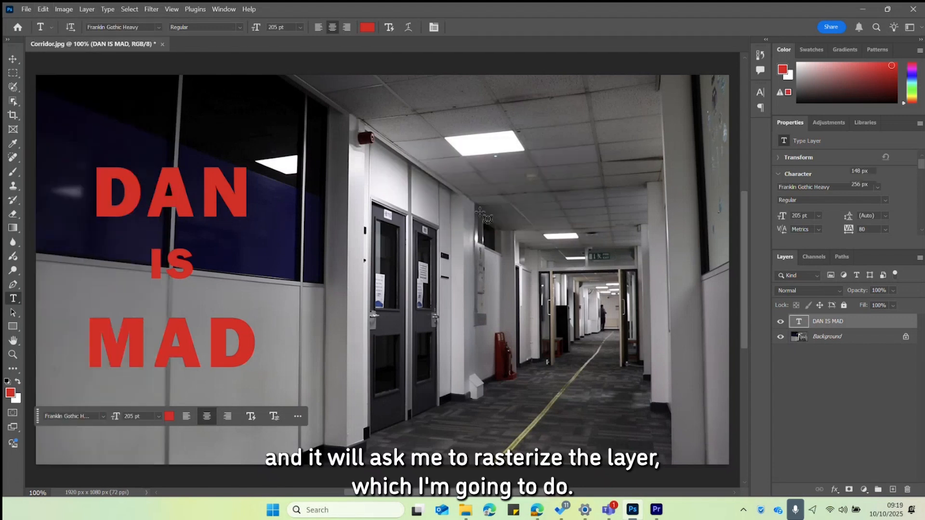
left_click(95, 165)
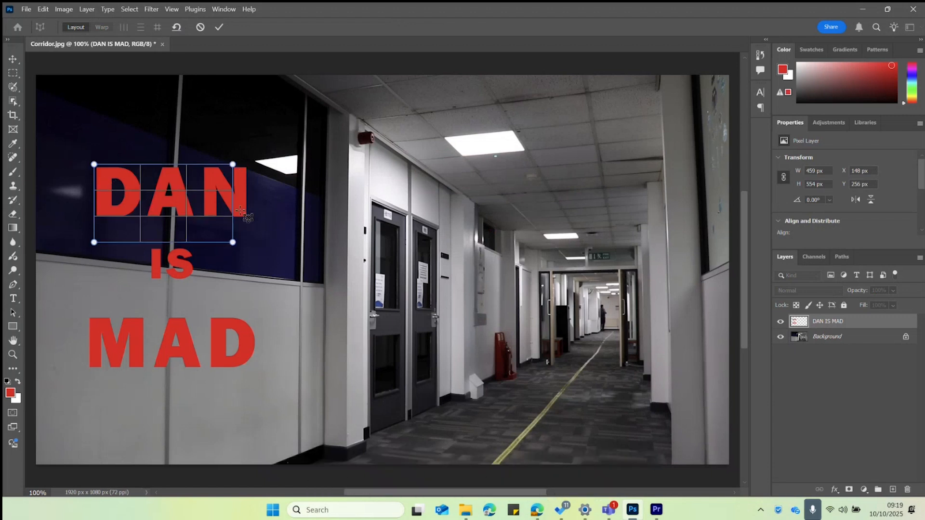
left_click_drag(233, 165, 248, 166)
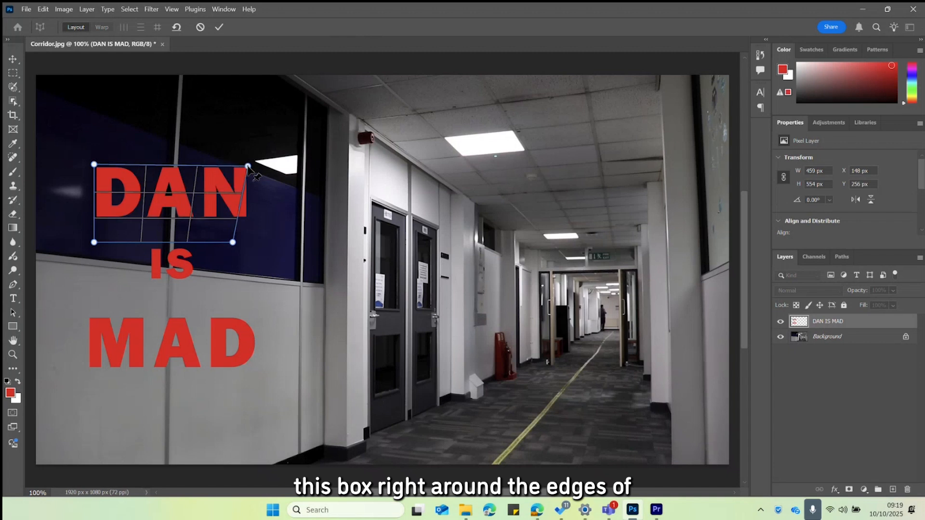
left_click_drag(235, 243, 254, 368)
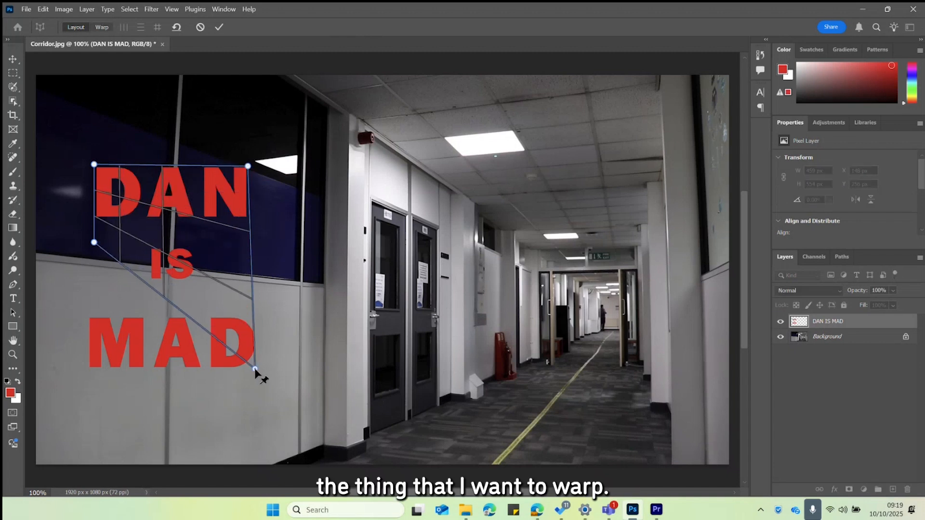
left_click_drag(95, 243, 88, 369)
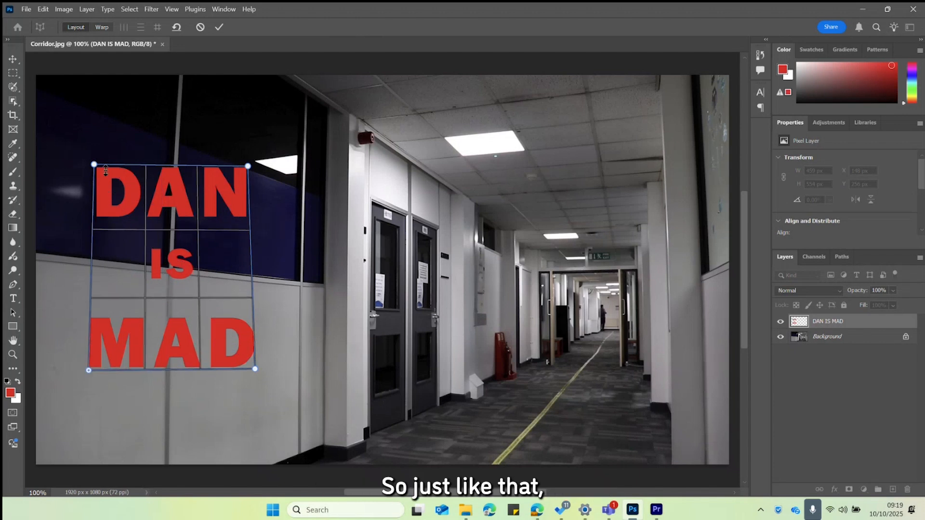
Step: Switch Perspective Warp from layout to warping and move the grid's four corners onto the wall panel just before the first pillar
left_click_drag(95, 166, 95, 166)
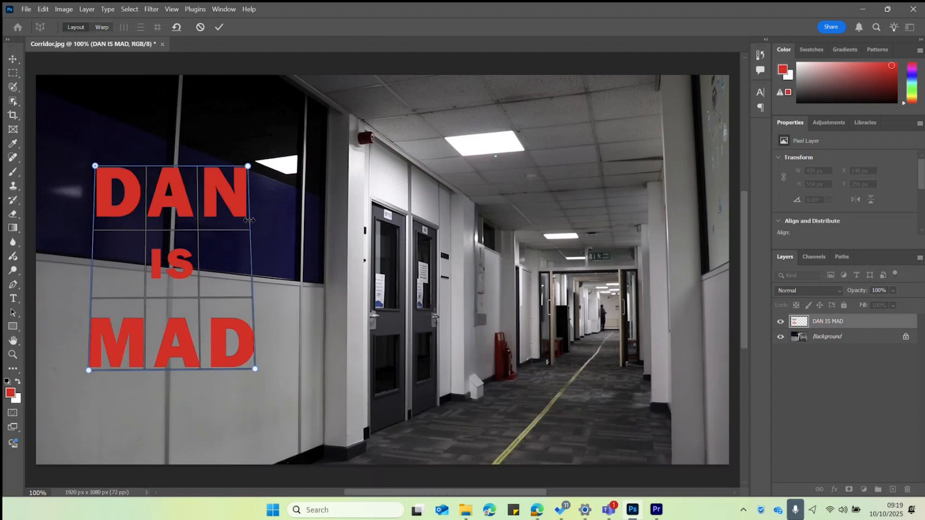
key("Return")
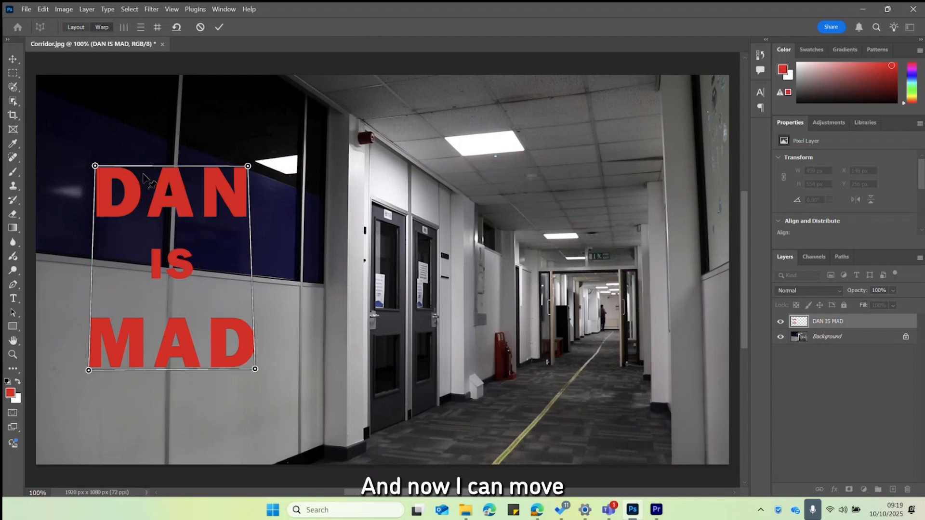
left_click_drag(96, 167, 181, 102)
left_click_drag(248, 166, 322, 143)
left_click_drag(255, 369, 323, 404)
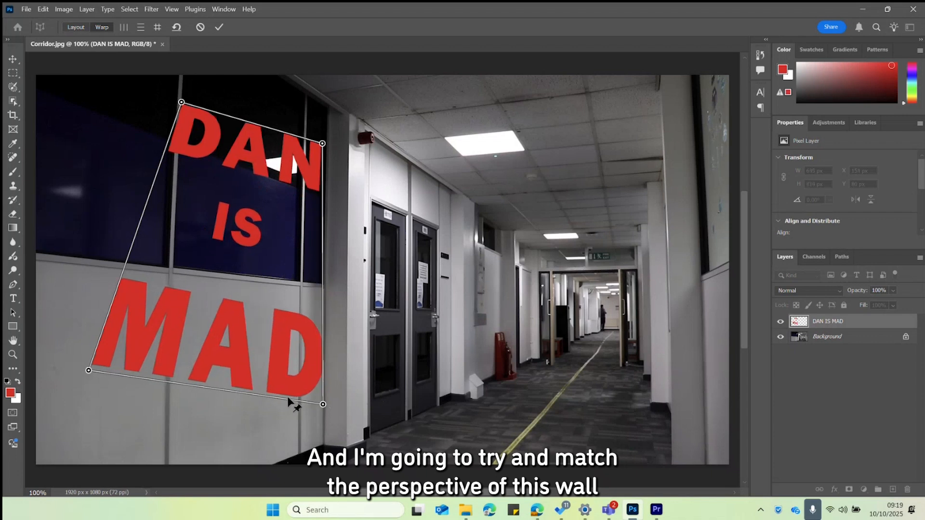
left_click_drag(93, 378, 174, 427)
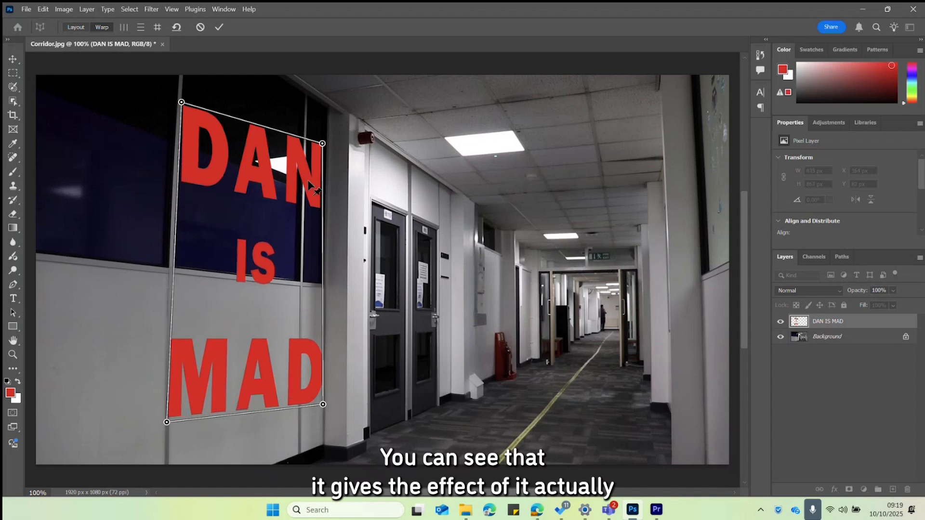
Step: Stretch the warp's far-side corners down the corridor to the second door's far edge, nudge the near lower corner outward, and commit it
left_click_drag(322, 156, 414, 234)
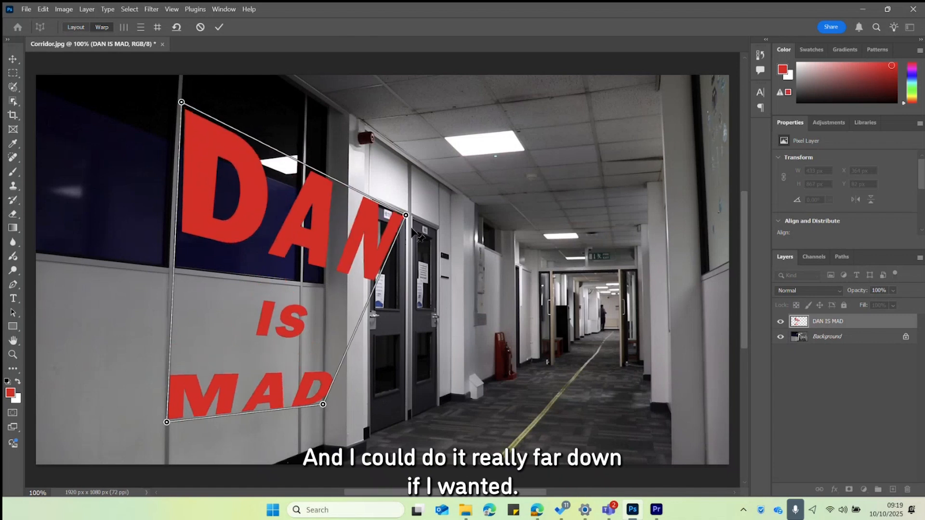
left_click_drag(325, 407, 450, 388)
left_click_drag(406, 220, 438, 232)
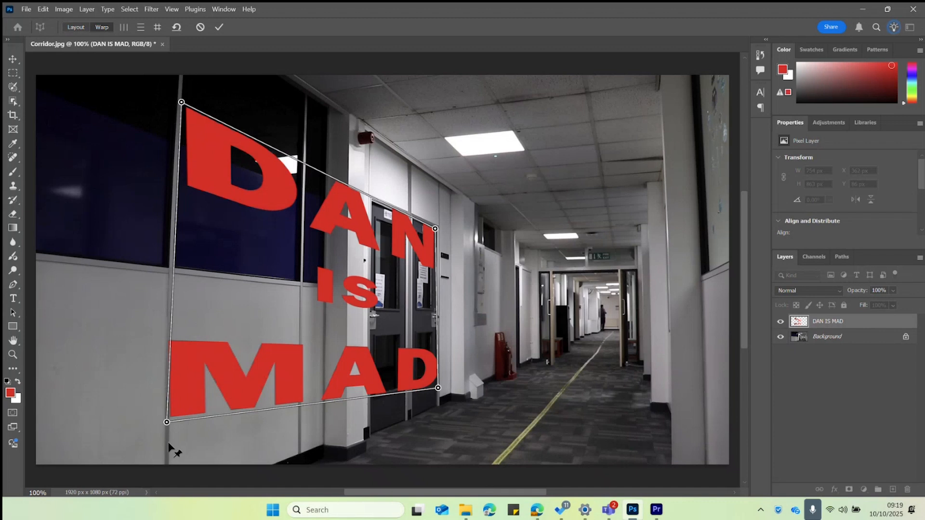
mouse_move(172, 430)
left_mouse_down()
mouse_move(157, 427)
mouse_move(171, 414)
left_mouse_up()
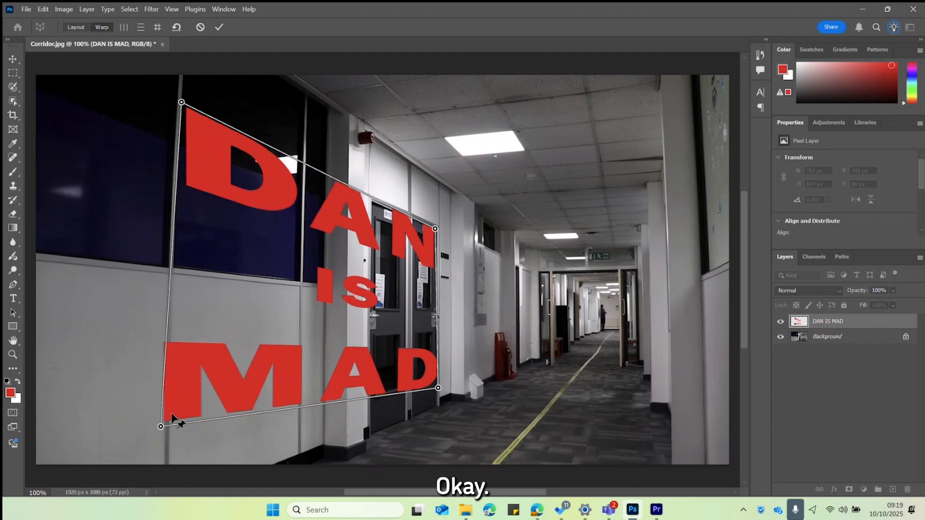
key("Return")
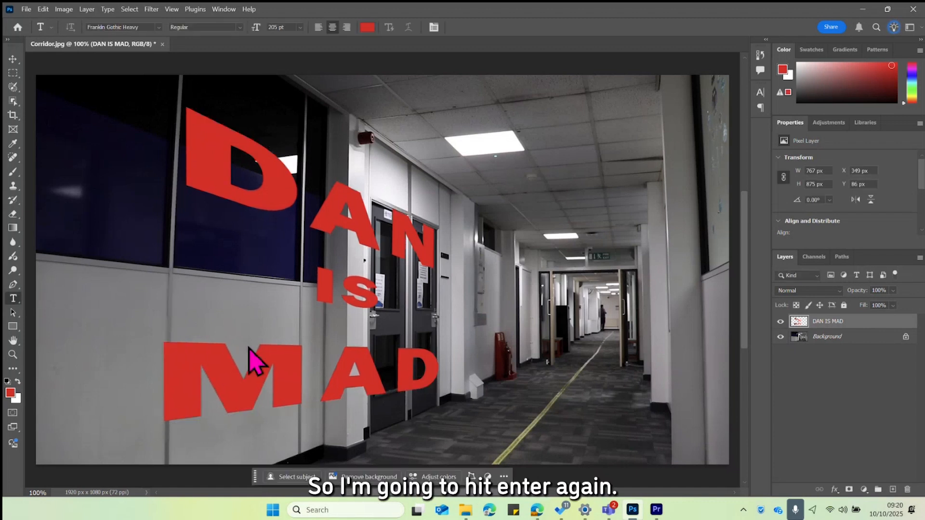
Step: Quick-export the DAN IS MAD layer as a PNG named DAN IS MAD into the Graphics folder of Dan is Mad DEMO
right_click(837, 324)
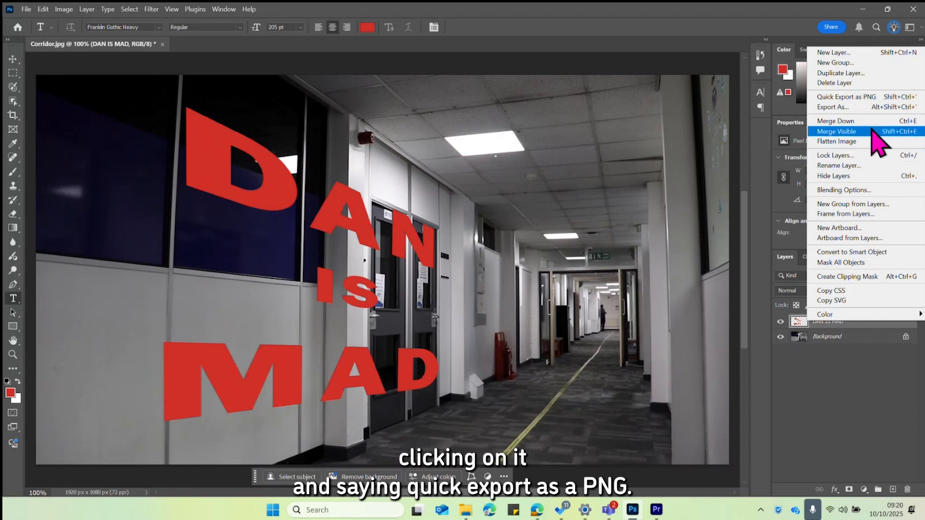
left_click(868, 98)
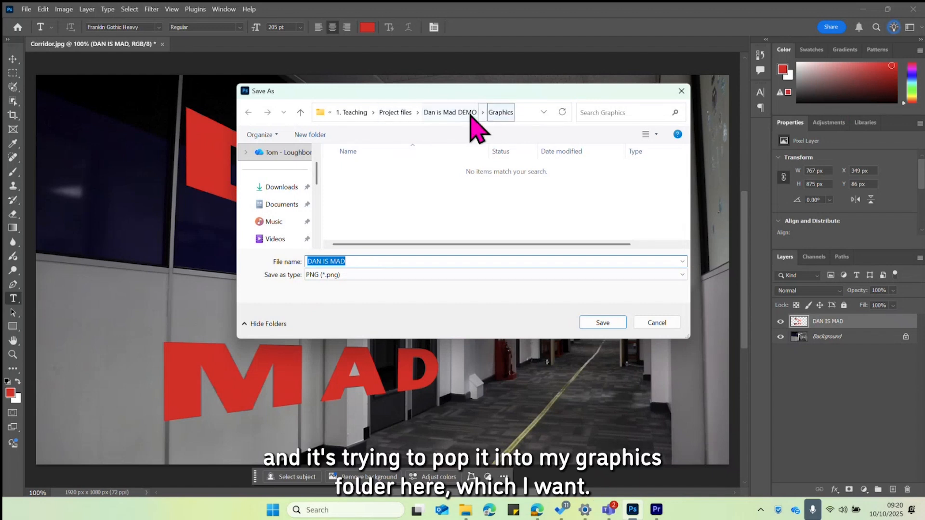
left_click(620, 321)
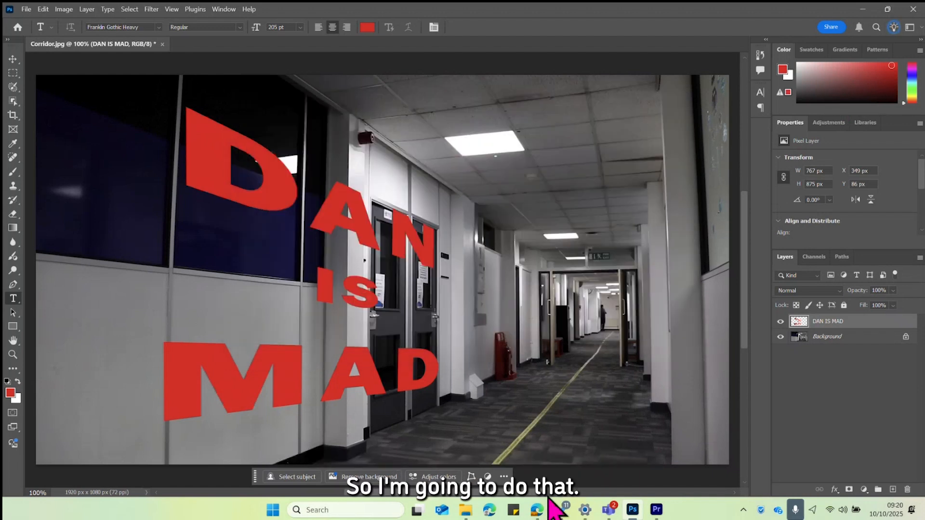
Step: Import the DAN IS MAD image from File Explorer into Premiere Pro's Footage bin and place it on V2 above the corridor clip
left_click(466, 517)
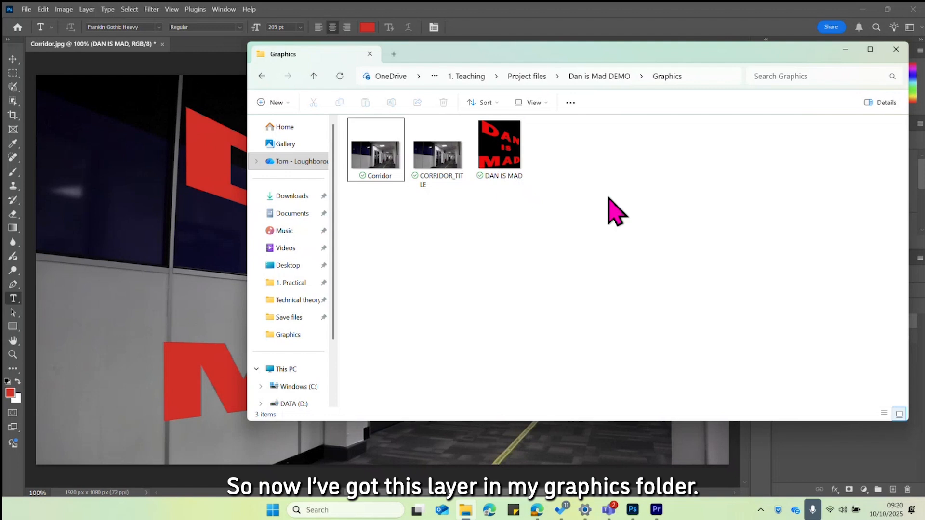
left_click_drag(495, 160, 207, 458)
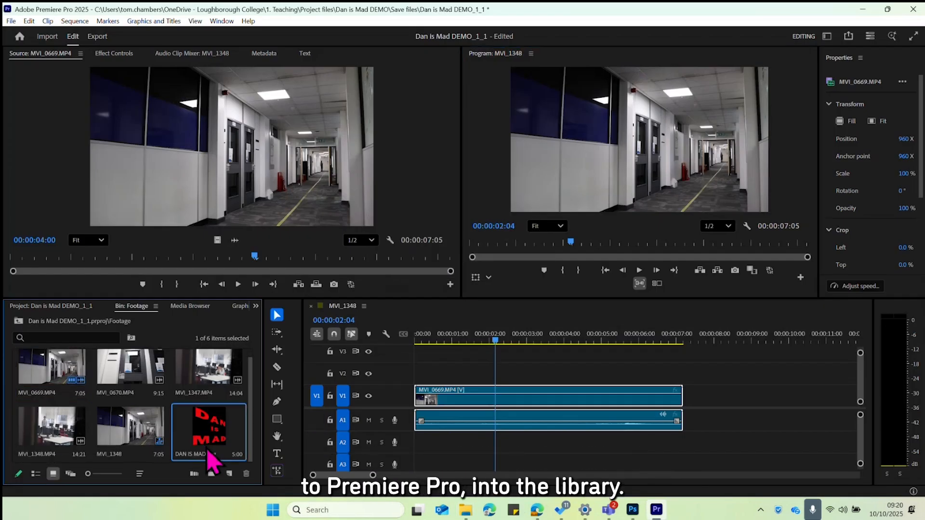
double_click(222, 432)
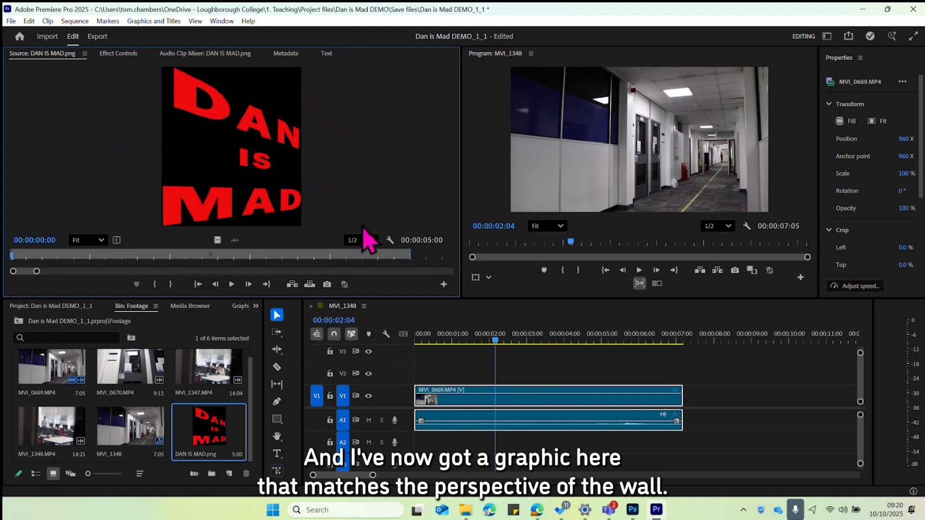
left_click_drag(275, 235, 477, 372)
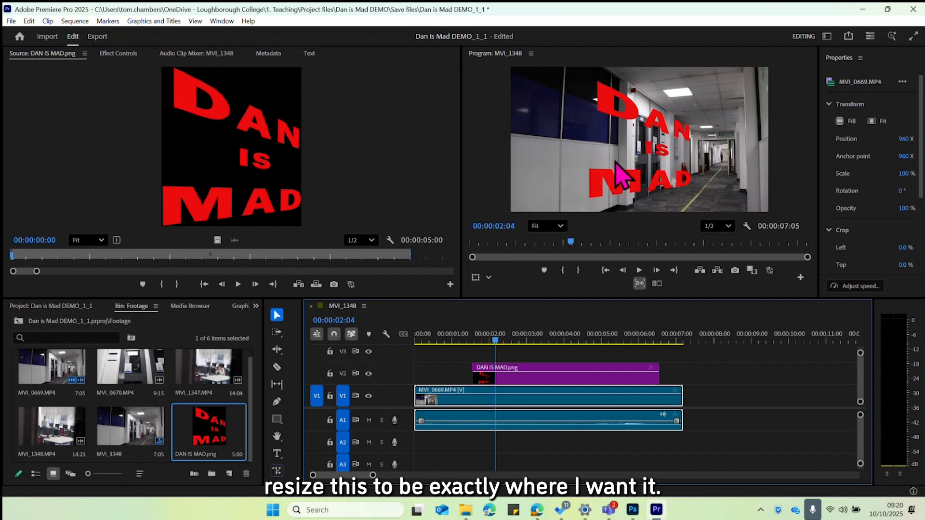
Step: Using the Motion position of the DAN IS MAD.png clip, move the graphic toward the near wall, to about X 734
left_click(527, 378)
left_click(115, 55)
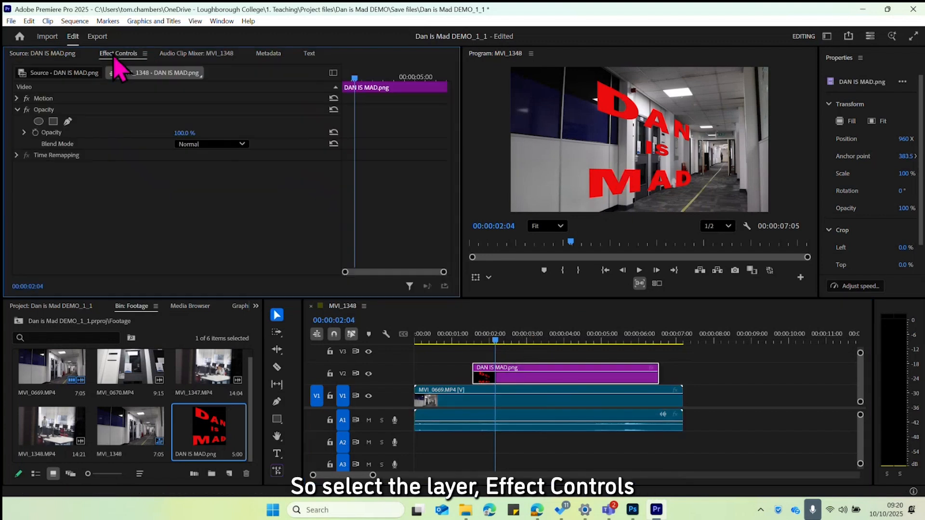
left_click(18, 99)
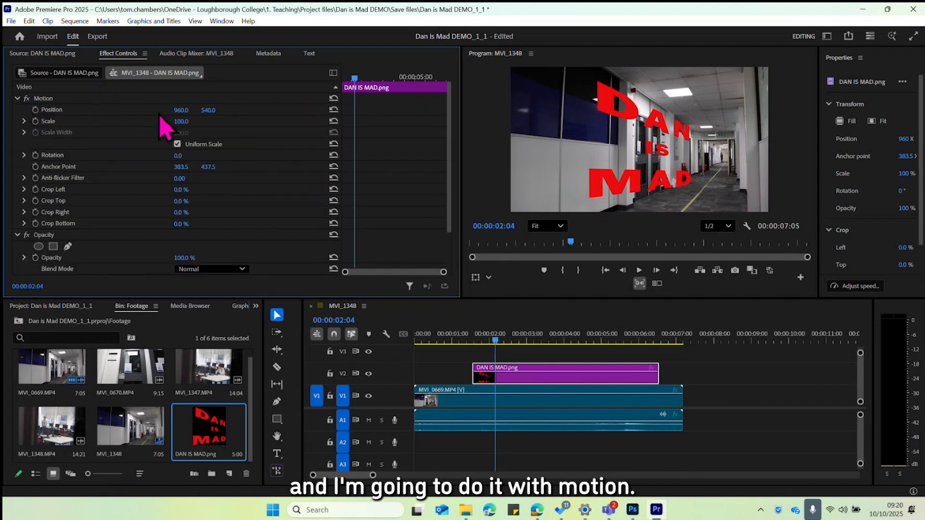
left_click(66, 112)
left_click(659, 170)
left_click_drag(659, 170, 637, 172)
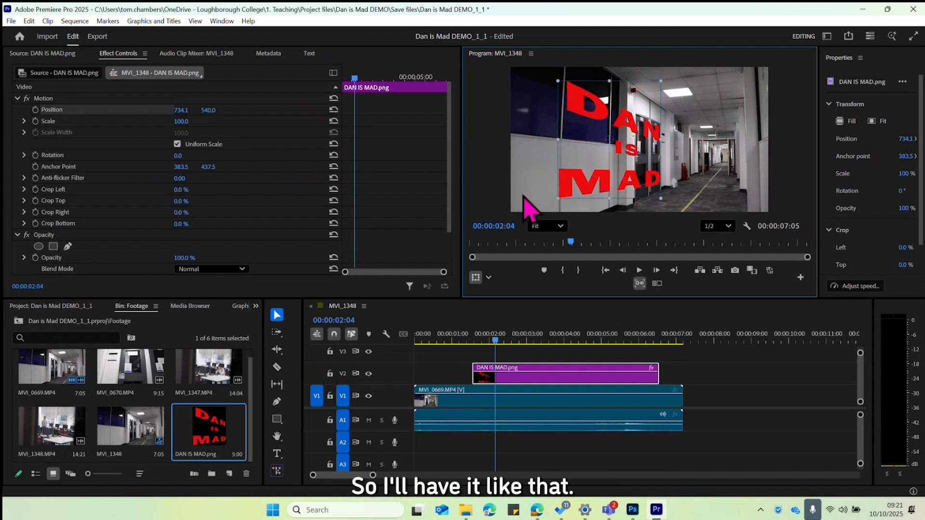
Step: Scale the DAN IS MAD graphic to about 100.9 and shift its position to 738.2, 510.0
left_click_drag(555, 81, 552, 80)
left_click_drag(620, 149, 630, 171)
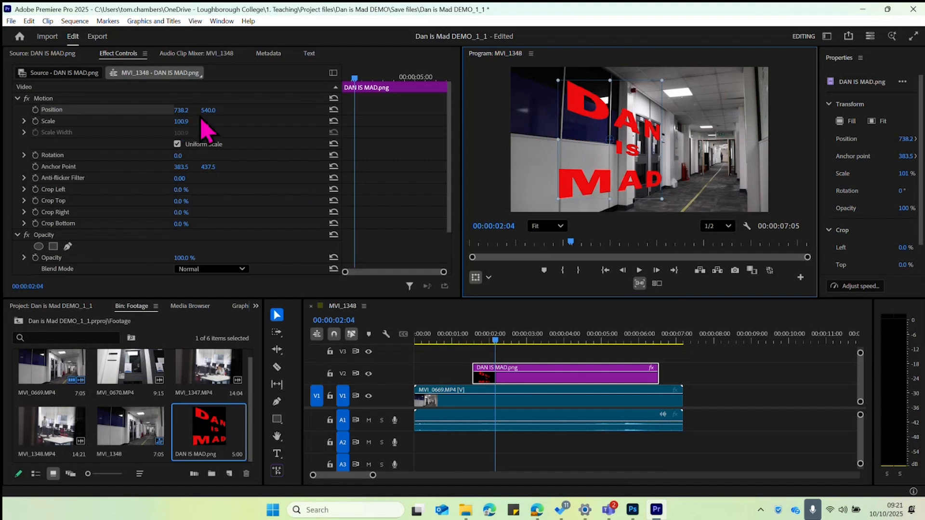
mouse_move(208, 110)
left_mouse_down()
mouse_move(217, 110)
mouse_move(193, 110)
left_mouse_up()
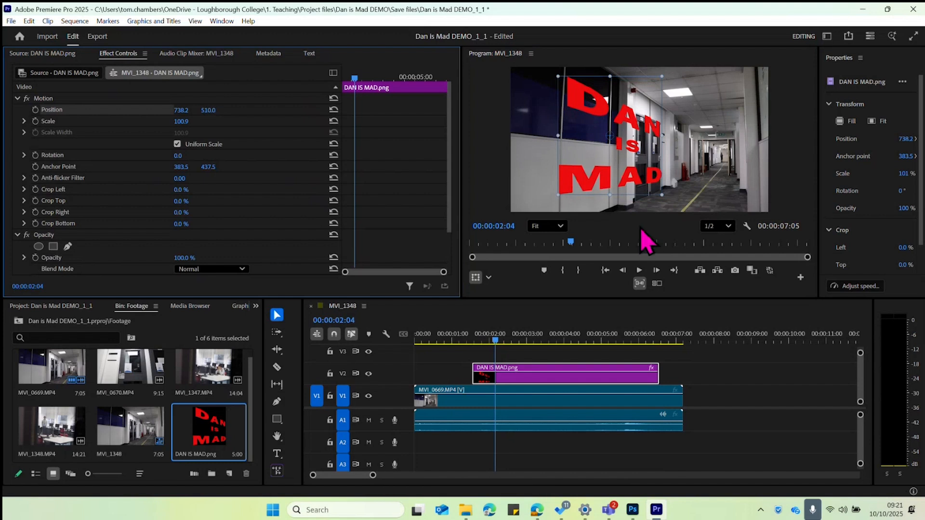
Step: Fade the DAN IS MAD.png clip in and out with Pen tool opacity keyframes near both ends, and play back the result
left_click(595, 389)
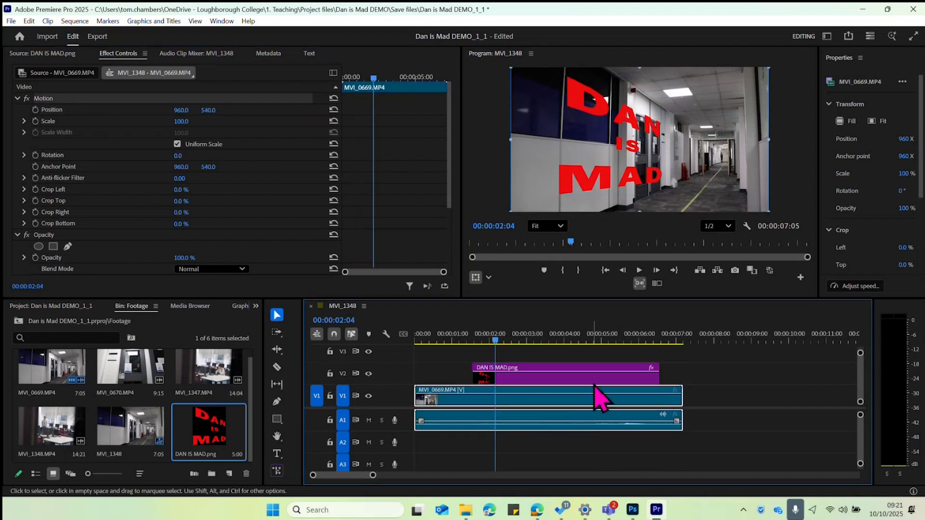
key("p")
left_click(493, 371)
left_click_drag(474, 372, 474, 382)
left_click_drag(500, 344, 627, 341)
left_click(635, 372)
left_click_drag(657, 371, 656, 383)
left_click_drag(501, 340, 447, 340)
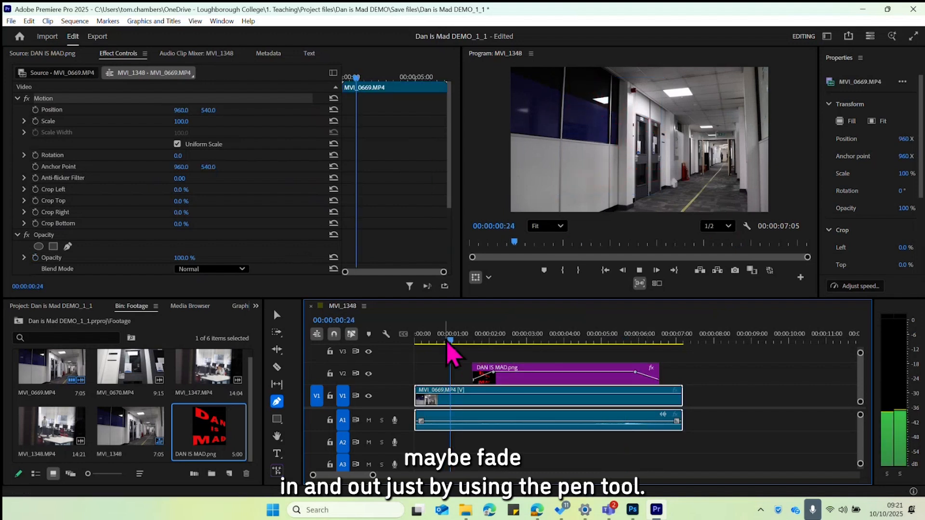
key("space")
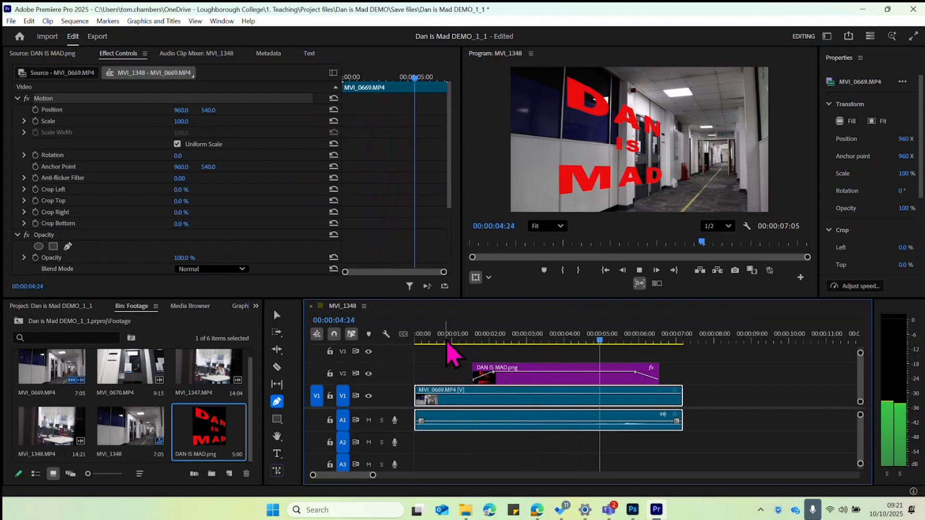
key("space")
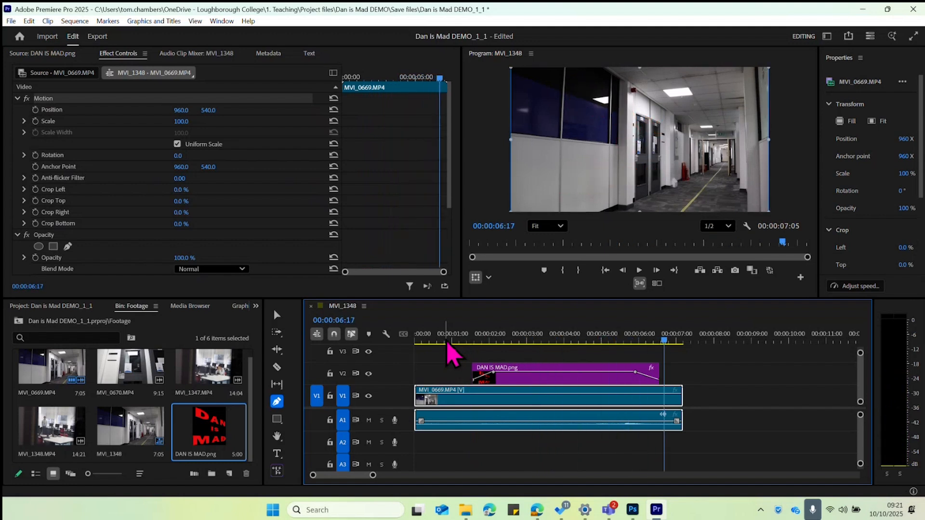